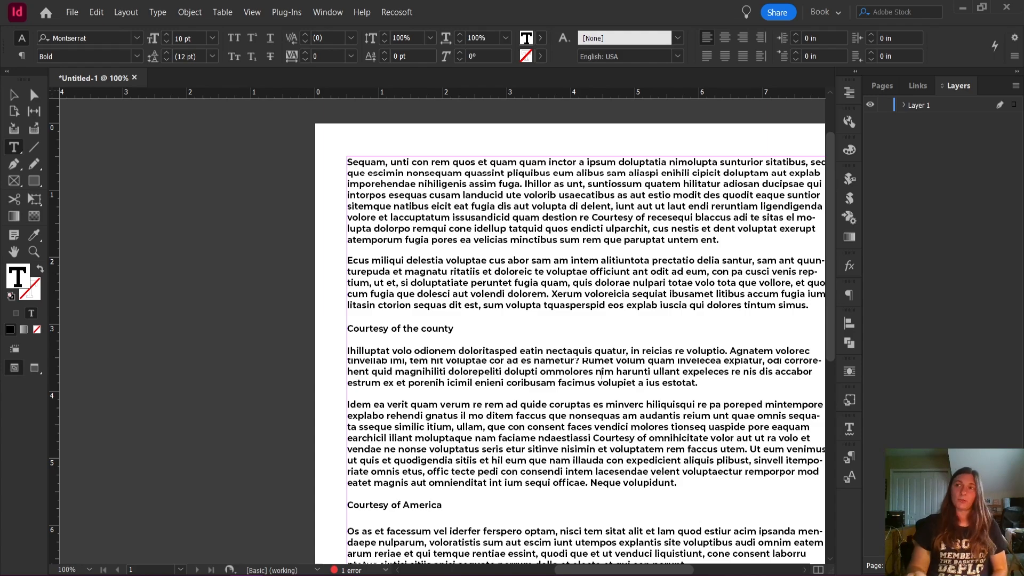
Step: Open Find/Change with the GREP search and place the text cursor right after the \b in the find pattern
key("ctrl+f")
left_click_drag(690, 180, 478, 158)
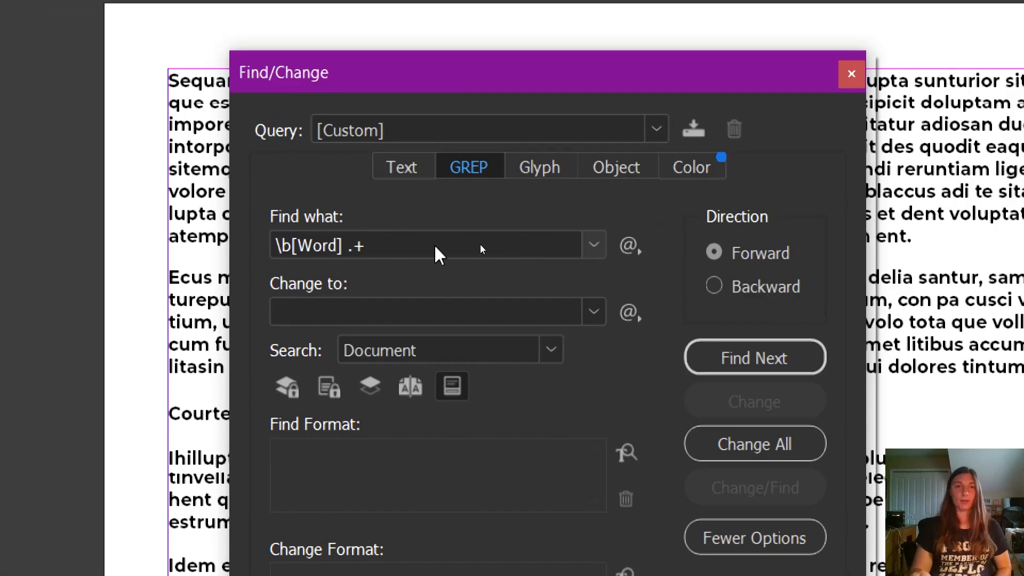
left_click_drag(456, 80, 522, 44)
left_click(346, 210)
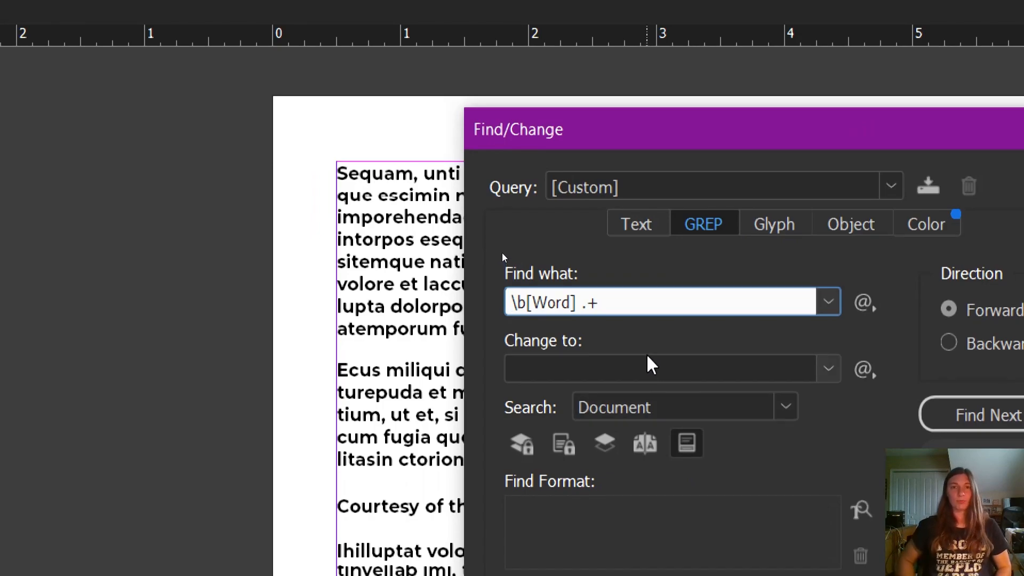
key("shift+Right")
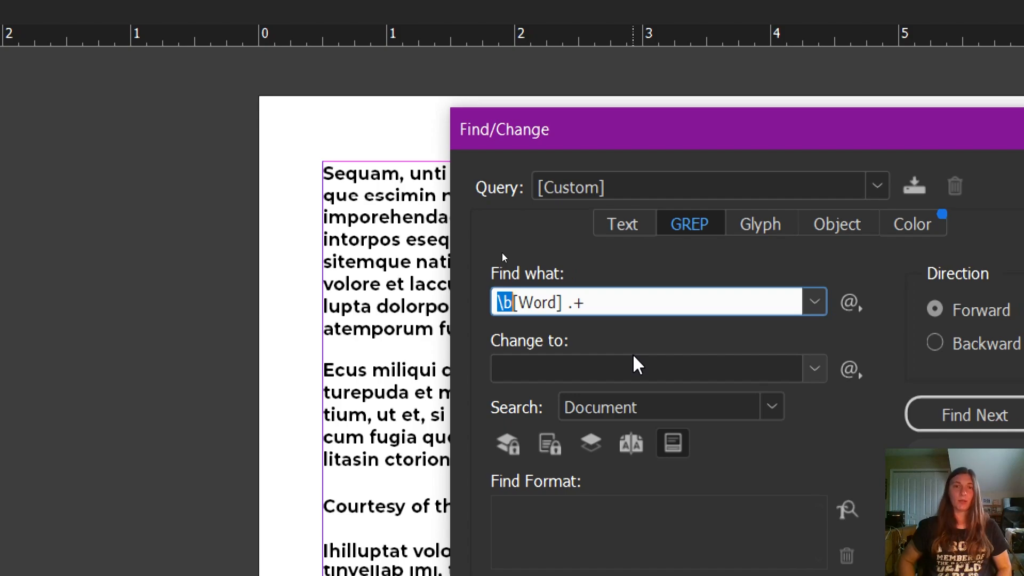
key("Right")
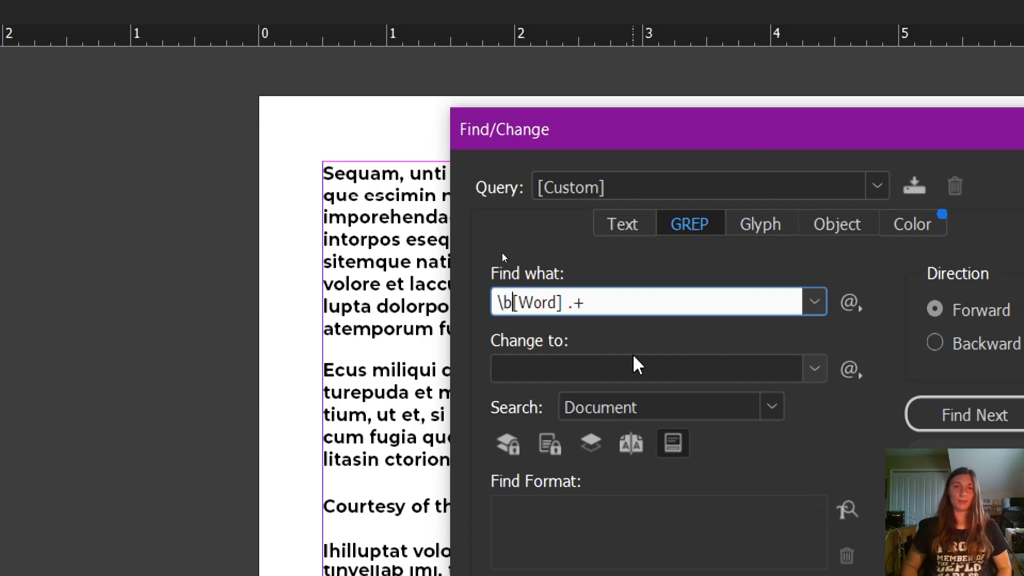
Step: Replace the [Word] placeholder in the GREP find pattern with "Courtesy of", making it \bCourtesy of .+
key("shift+Right")
key("shift+Right")
key("shift+Right")
key("shift+Right")
key("shift+Right")
key("shift+Right")
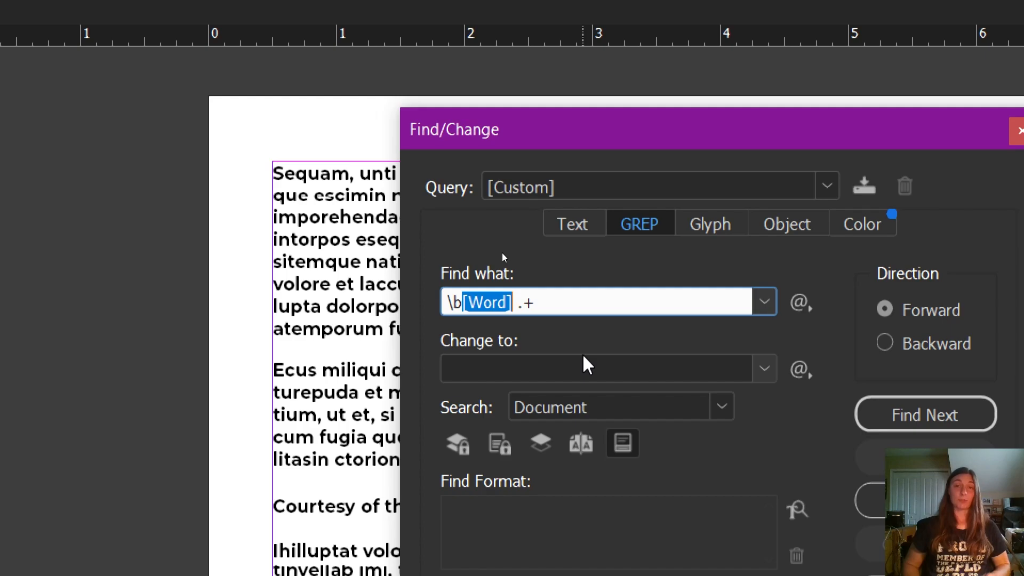
key("BackSpace")
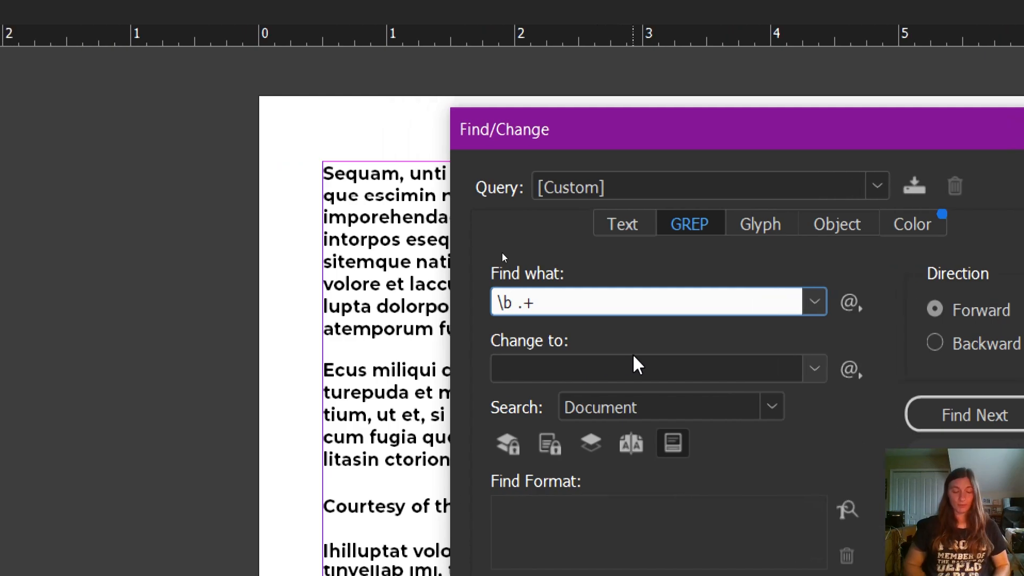
type("Cour")
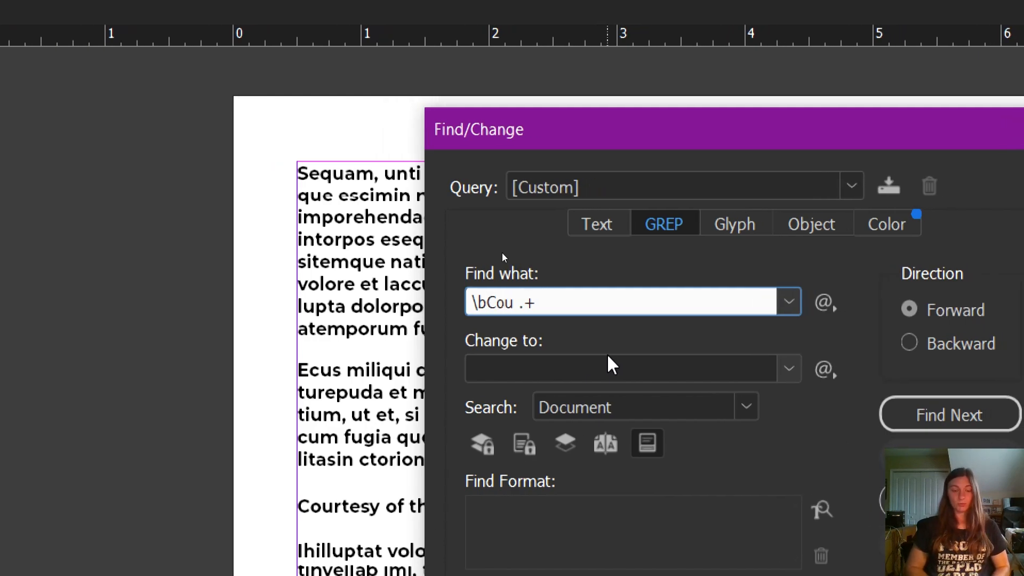
type("tesy ")
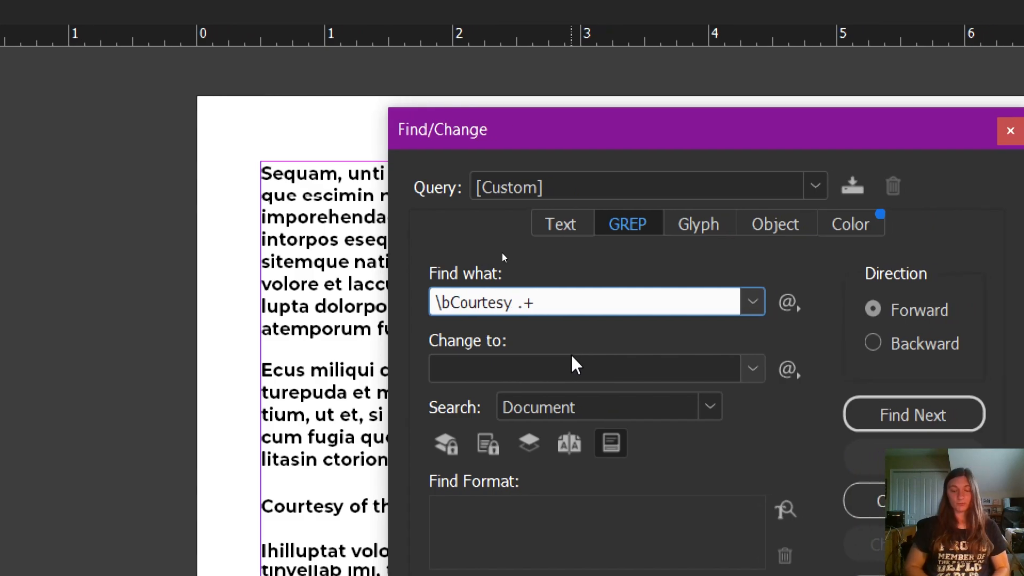
type("of")
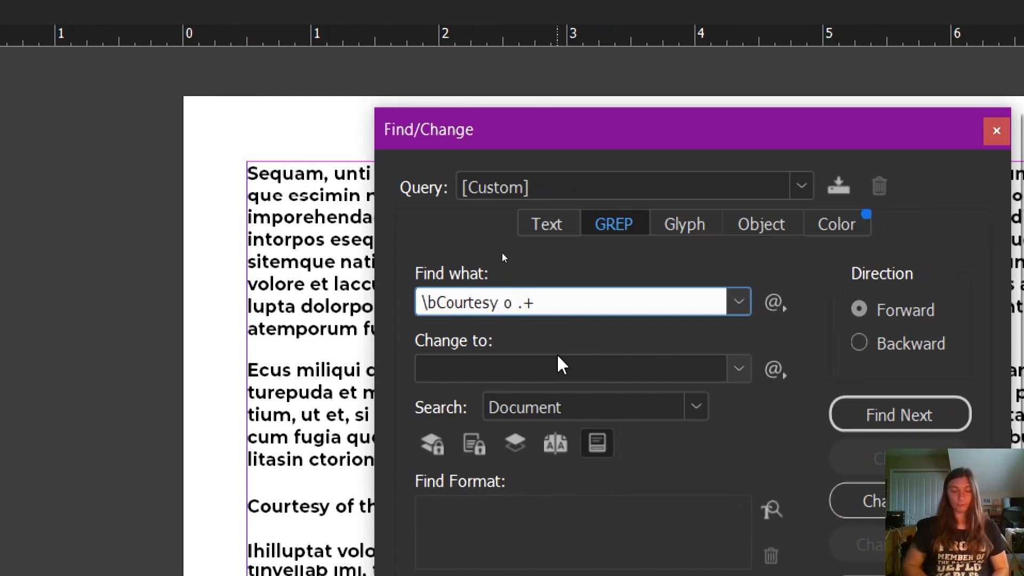
Step: Examine the space and the .+ wildcard that end the GREP find pattern
key("shift+Right")
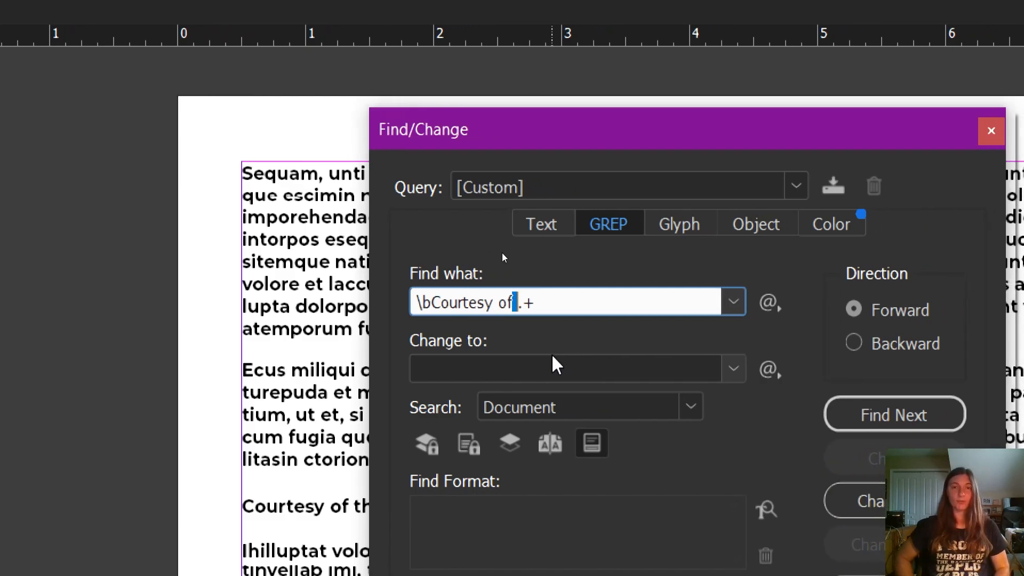
key("Right")
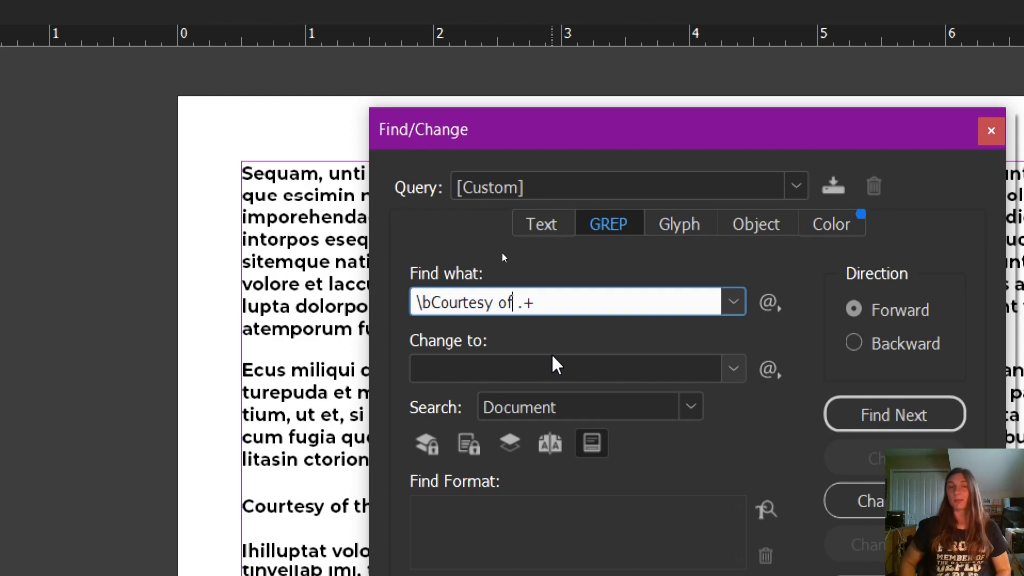
key("shift+Left")
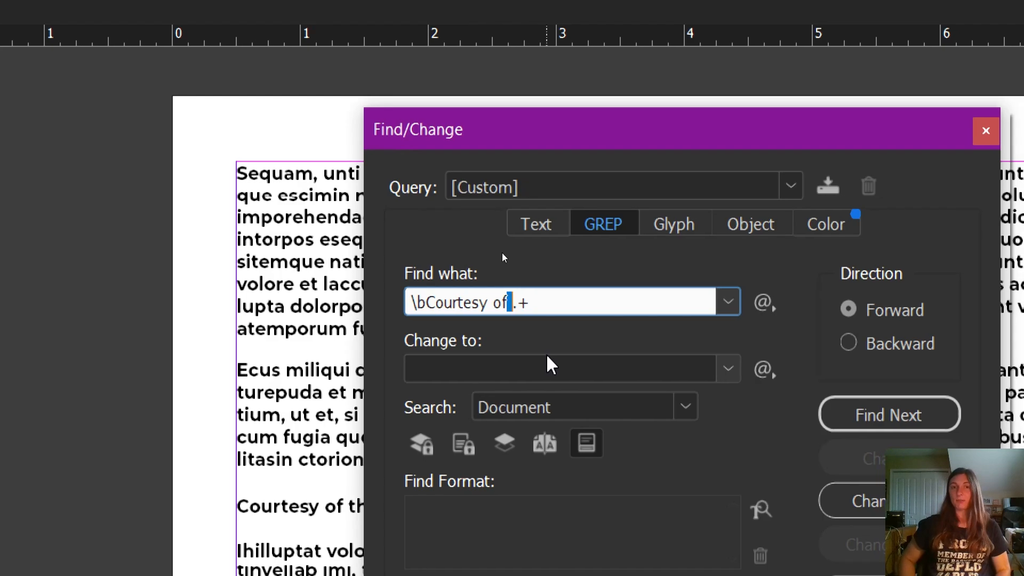
key("Right")
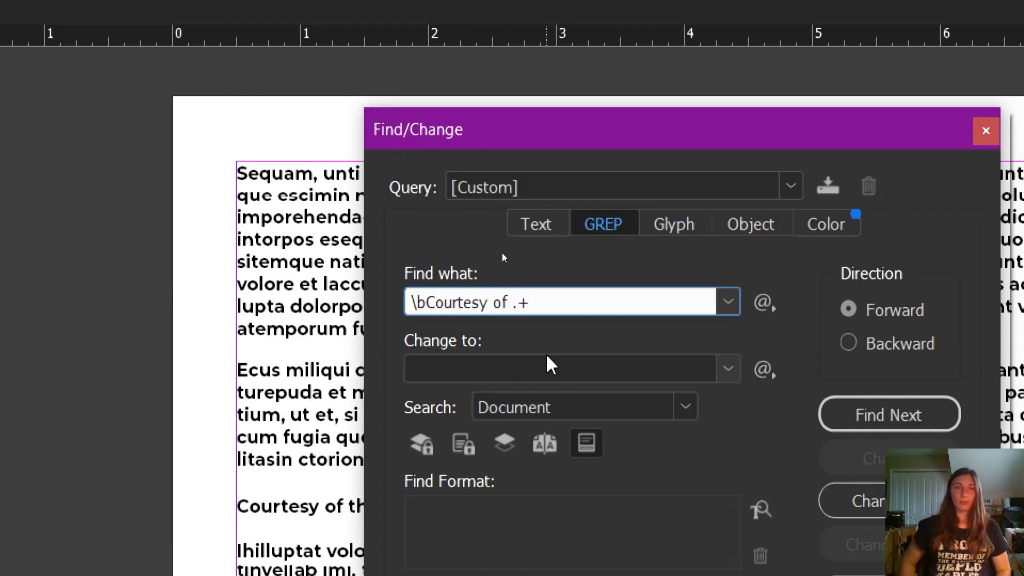
key("shift+End")
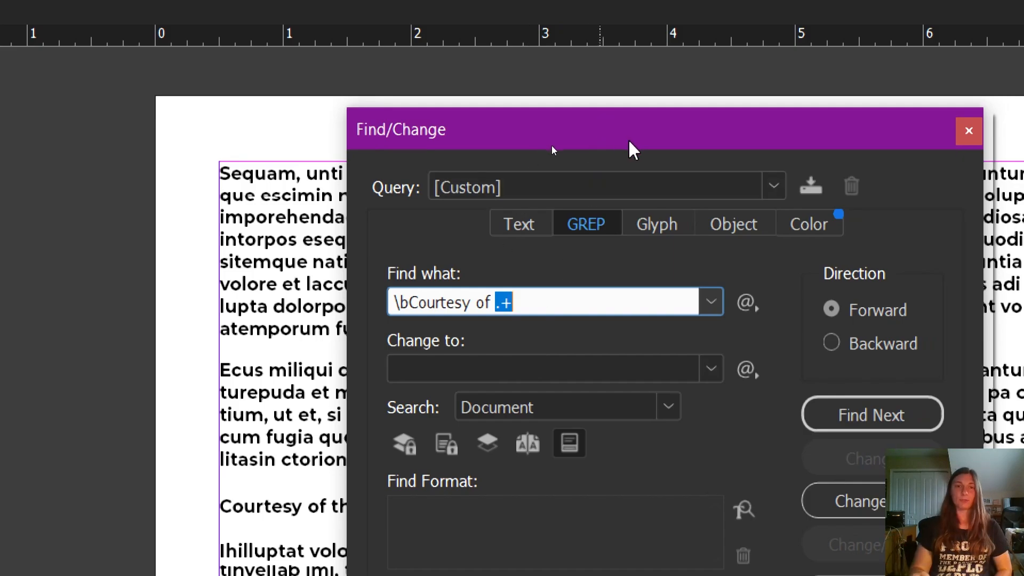
Step: Clear the Find/Change dialog off the text and step through the pattern's first two matches
left_click_drag(628, 145, 738, 73)
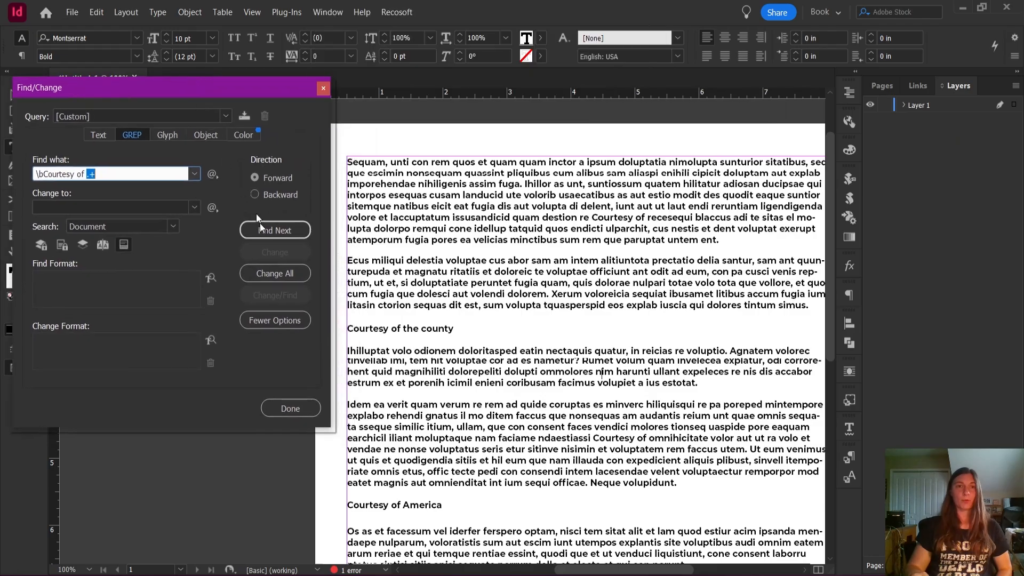
left_click(267, 235)
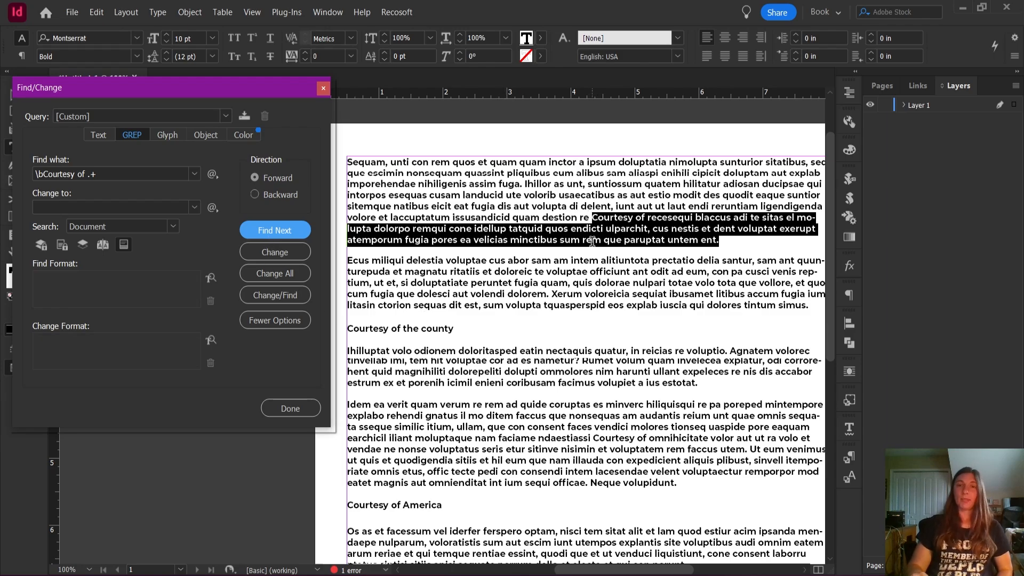
left_click(292, 230)
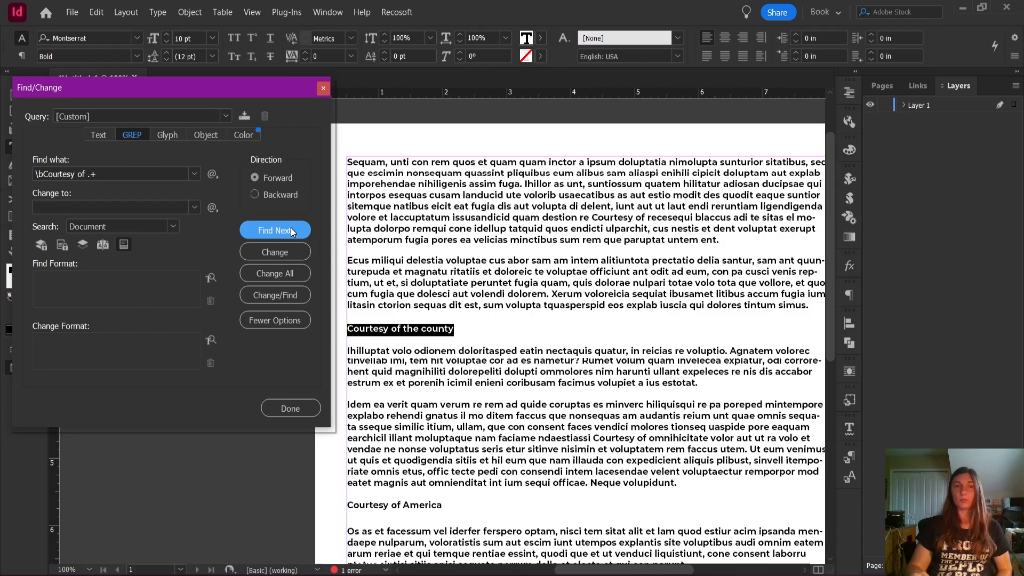
Step: Select the standalone line "Courtesy of the county" in the text
left_click(373, 328)
left_click_drag(347, 328, 482, 320)
left_click(401, 326)
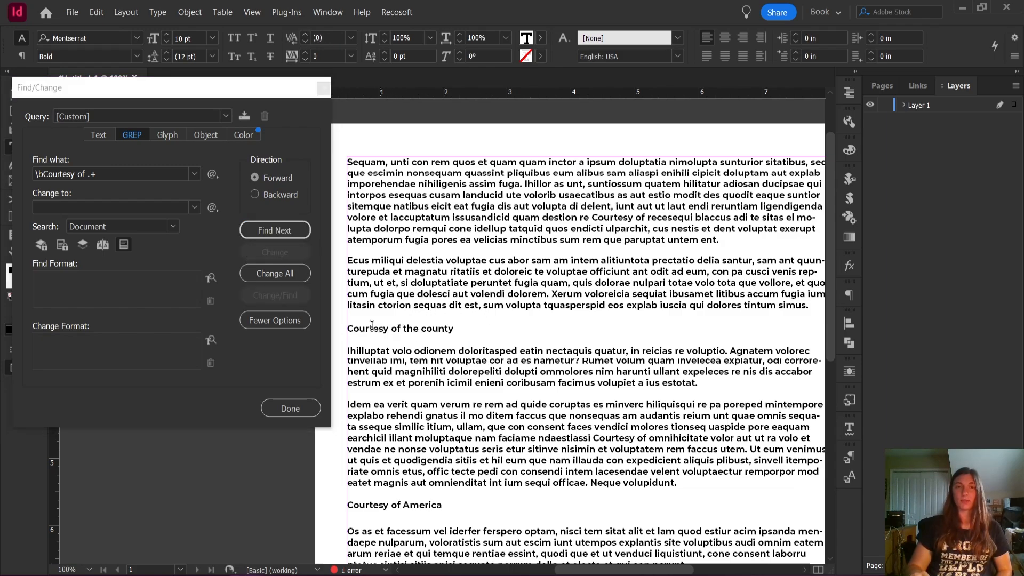
left_click_drag(347, 328, 455, 329)
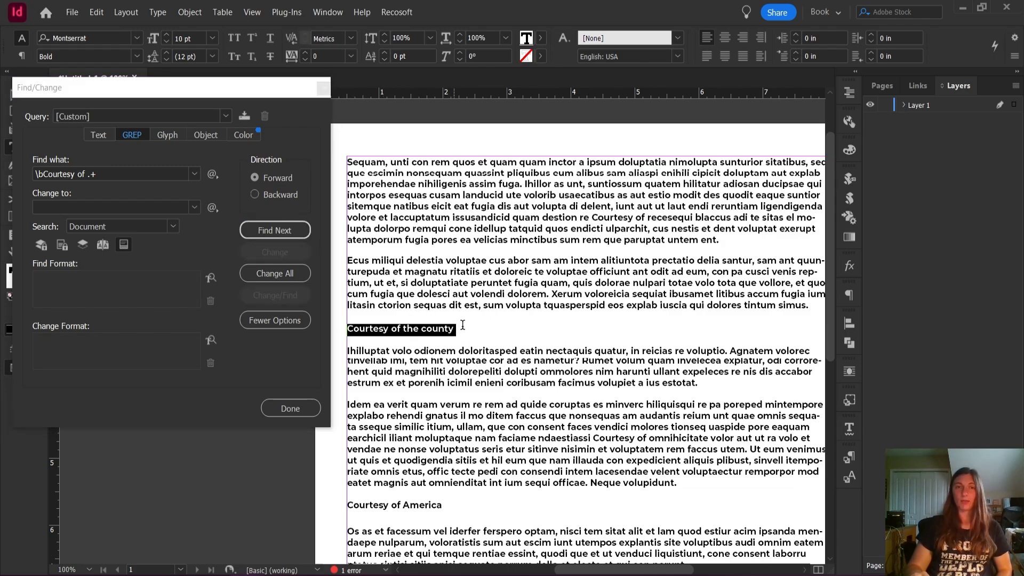
Step: Step through the following matches of the pattern as far as "Courtesy of Tennessee"
left_click(263, 225)
left_click(264, 226)
left_click(263, 226)
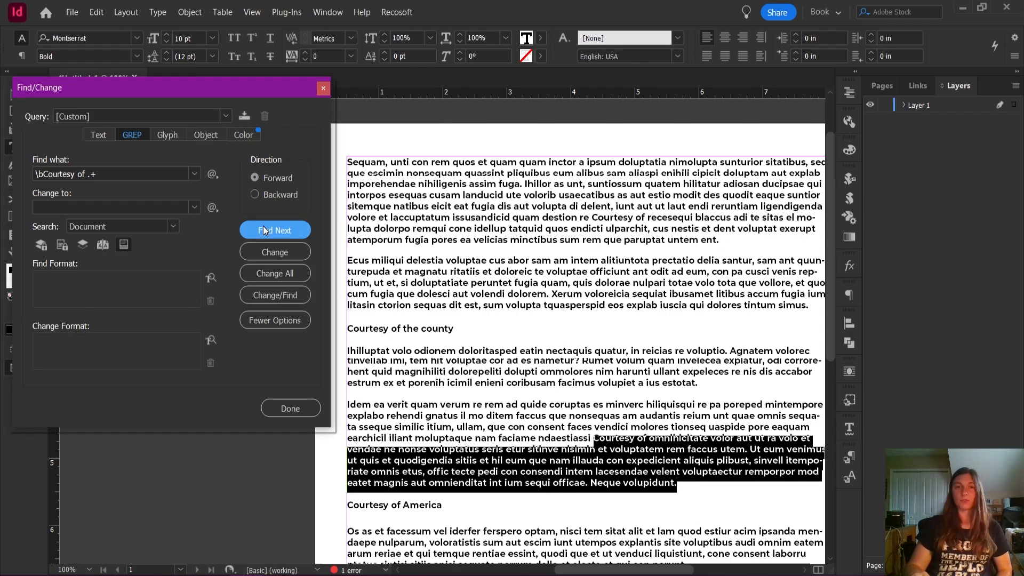
left_click(264, 225)
left_click(264, 225)
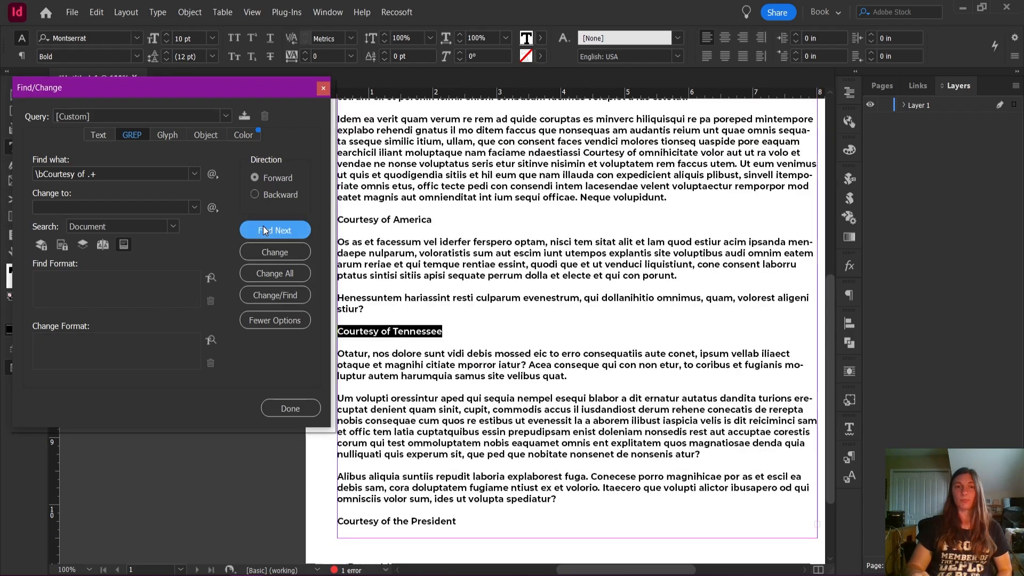
Step: Highlight in turn the standalone "Courtesy of America", "Courtesy of Tennessee" and "Courtesy of the President" lines
left_click(388, 322)
left_click_drag(349, 219, 435, 219)
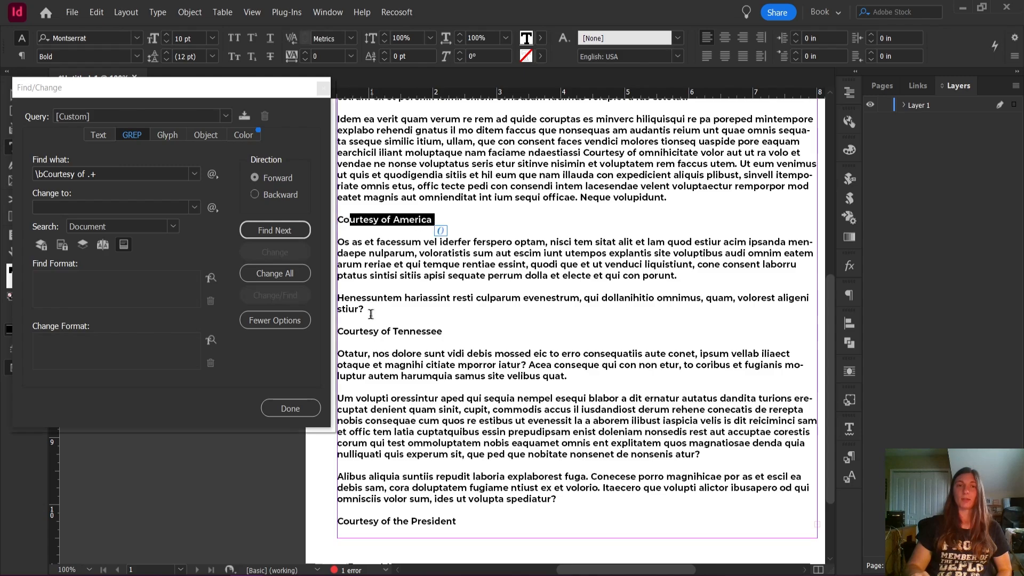
left_click_drag(349, 331, 443, 331)
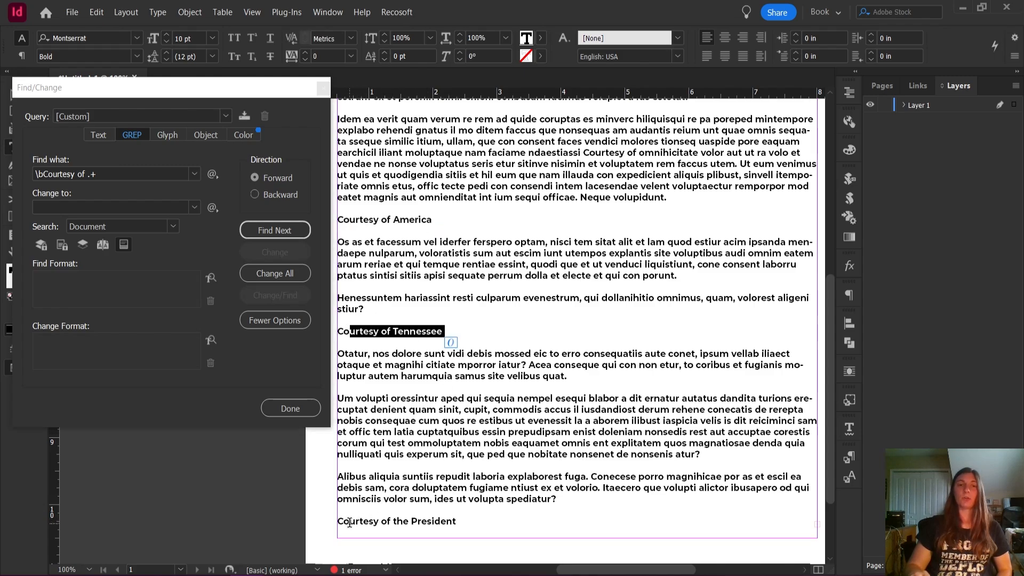
left_click_drag(349, 521, 458, 521)
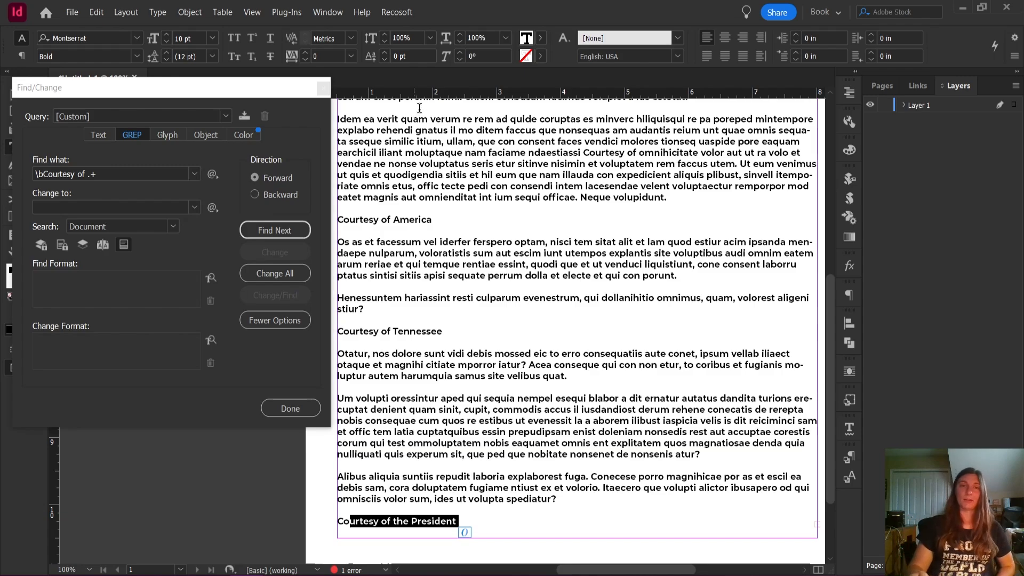
left_click(416, 129)
Step: Find the "Courtesy of" match inside the first paragraph, keeping the Find/Change dialog clear of the page
left_click(300, 225)
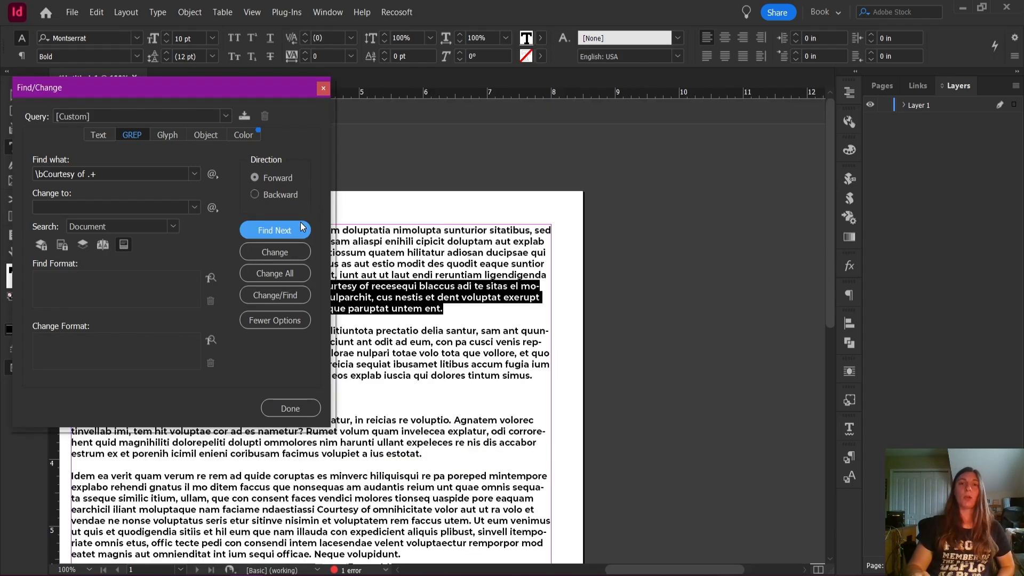
left_click_drag(272, 95, 859, 81)
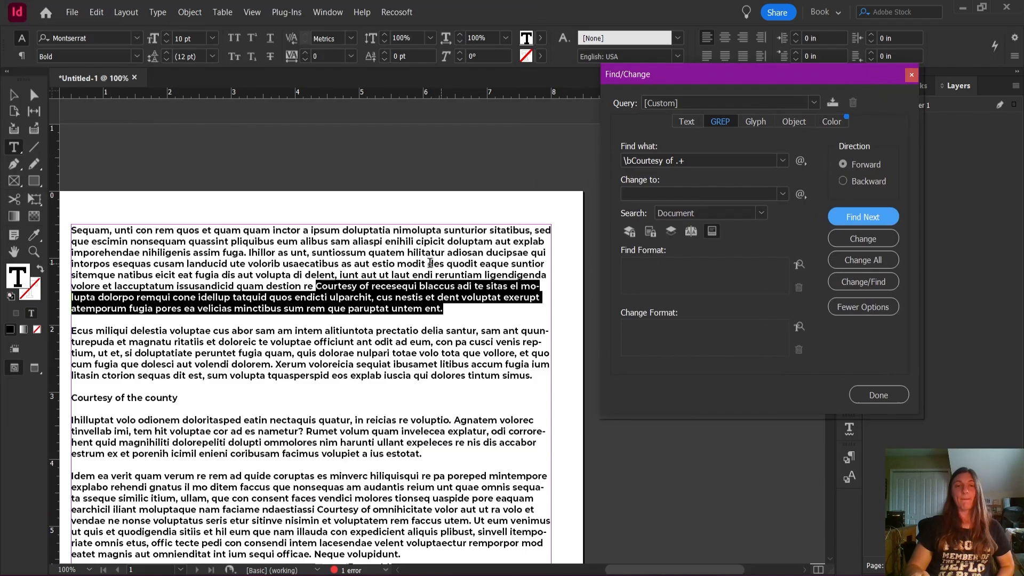
left_click(497, 308)
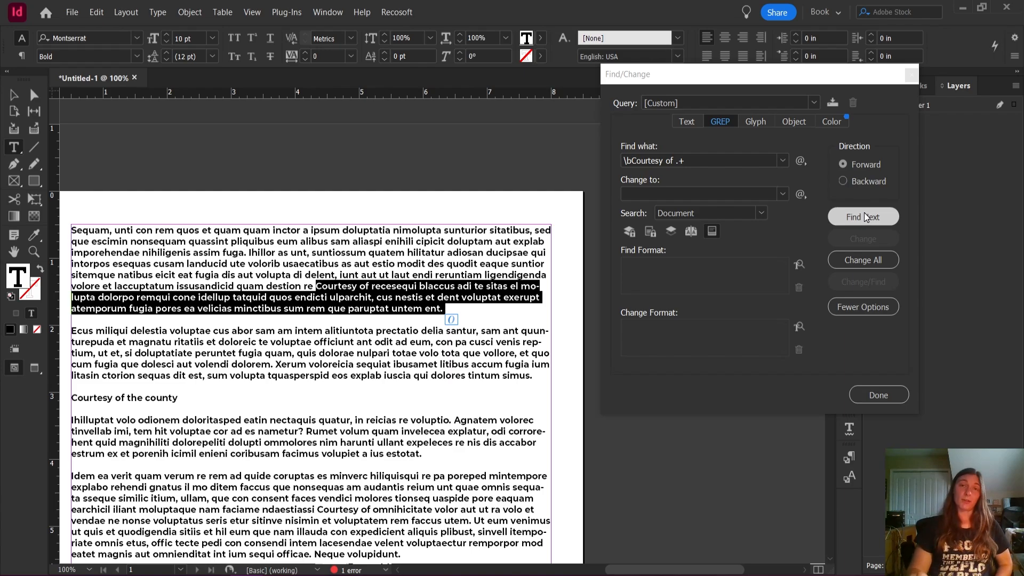
Step: Check the Find Format settings without changing them, and step through the matches to "Courtesy of the President"
left_click(798, 264)
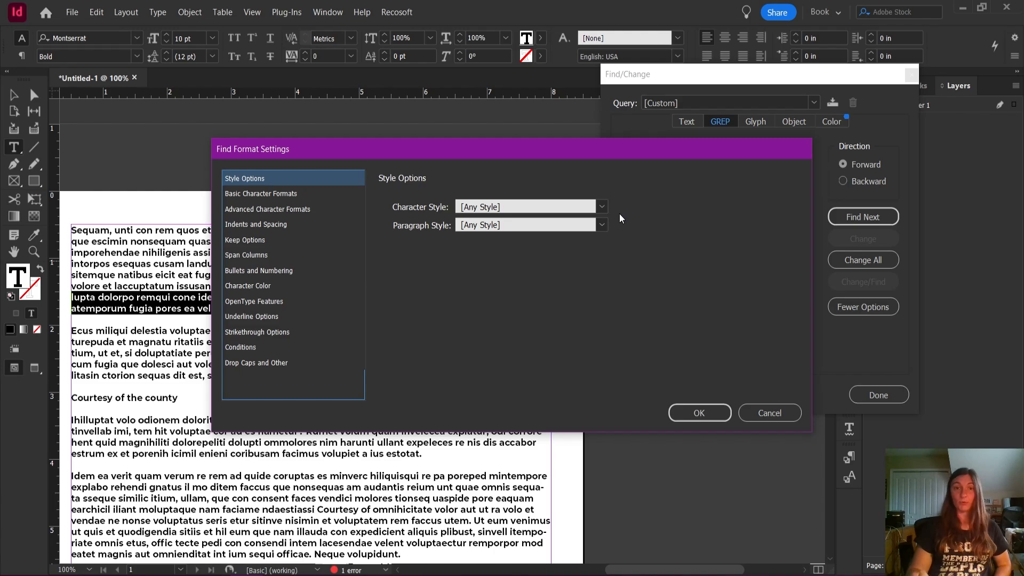
key("Escape")
left_click(862, 222)
left_click(862, 222)
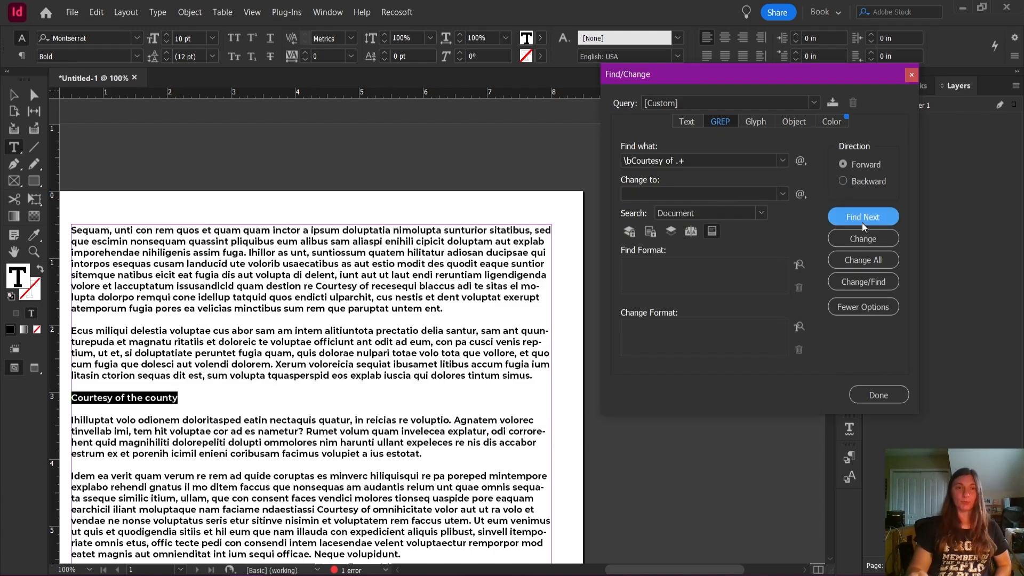
left_click(862, 223)
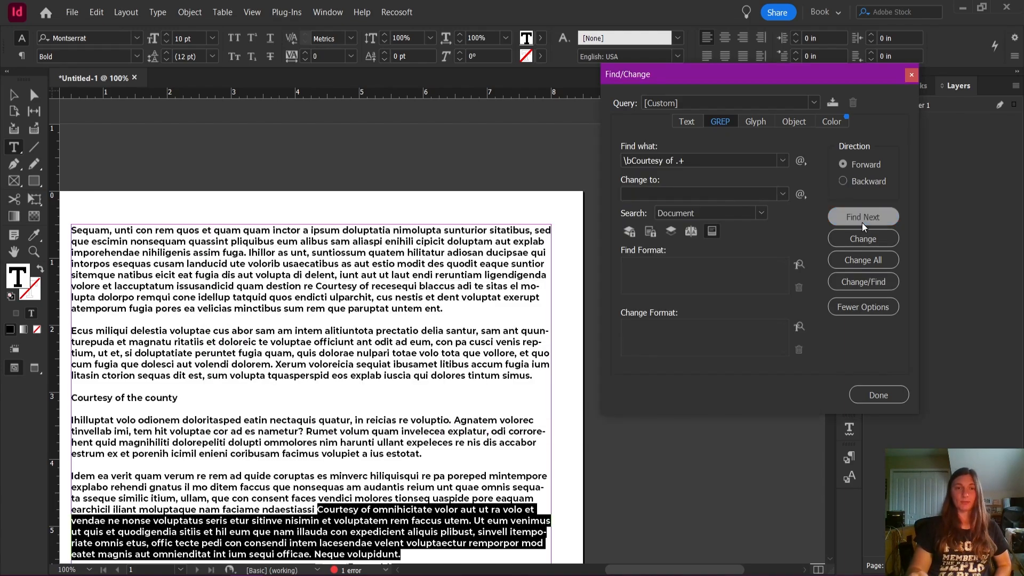
left_click(861, 222)
left_click(861, 222)
left_click(862, 222)
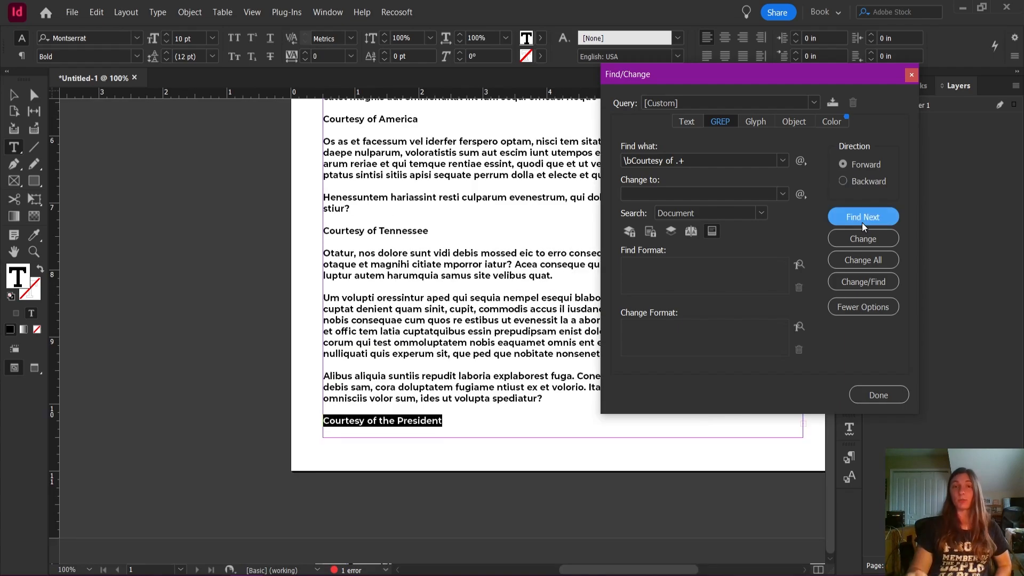
Step: Restart the search from the beginning of the document and stop at the "Courtesy of the county" match
left_click(862, 222)
left_click(539, 311)
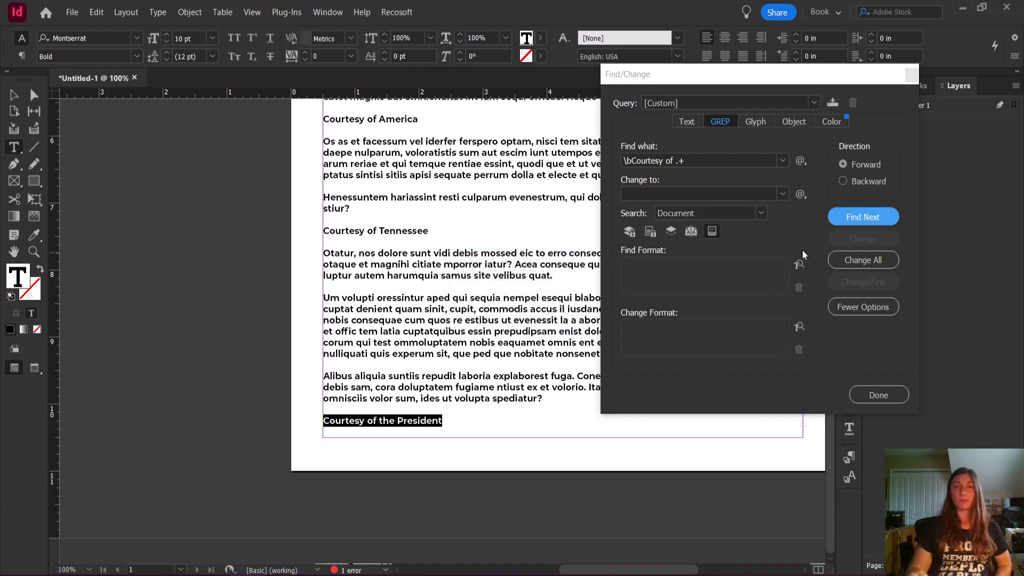
left_click(846, 222)
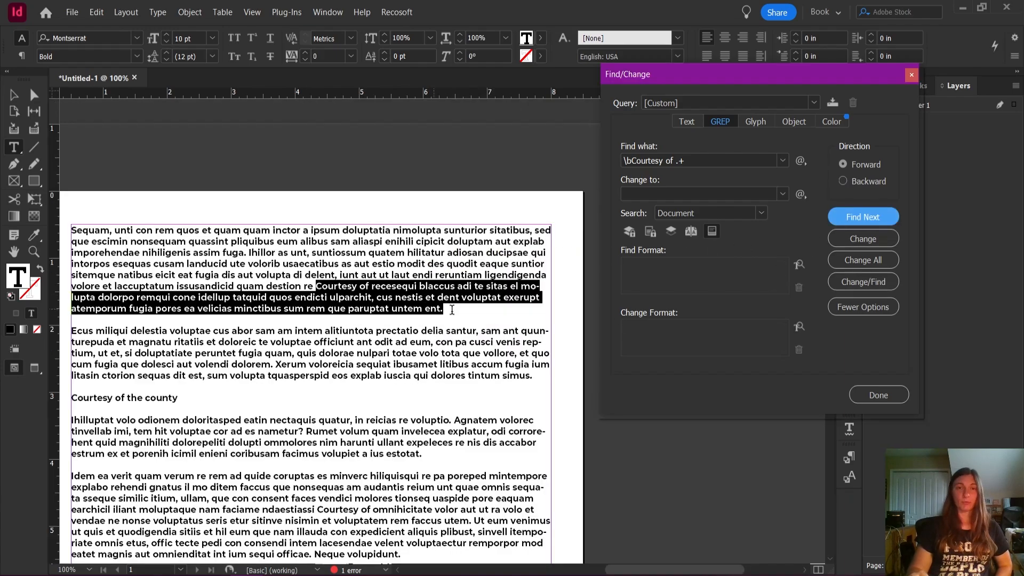
left_click(844, 218)
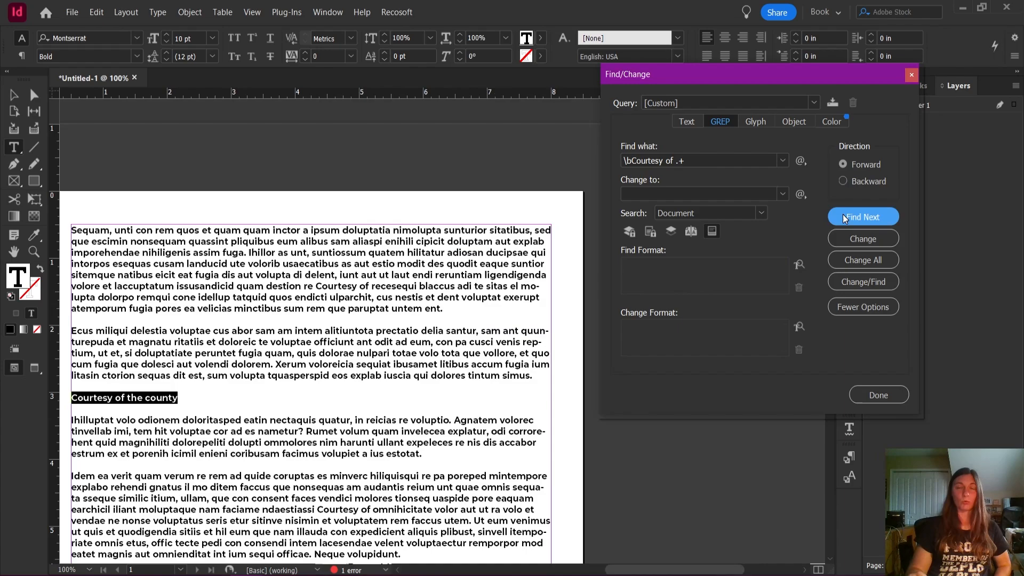
Step: Set the Change Format of the GREP query to the Italic character style
left_click(793, 327)
left_click(601, 206)
left_click(484, 247)
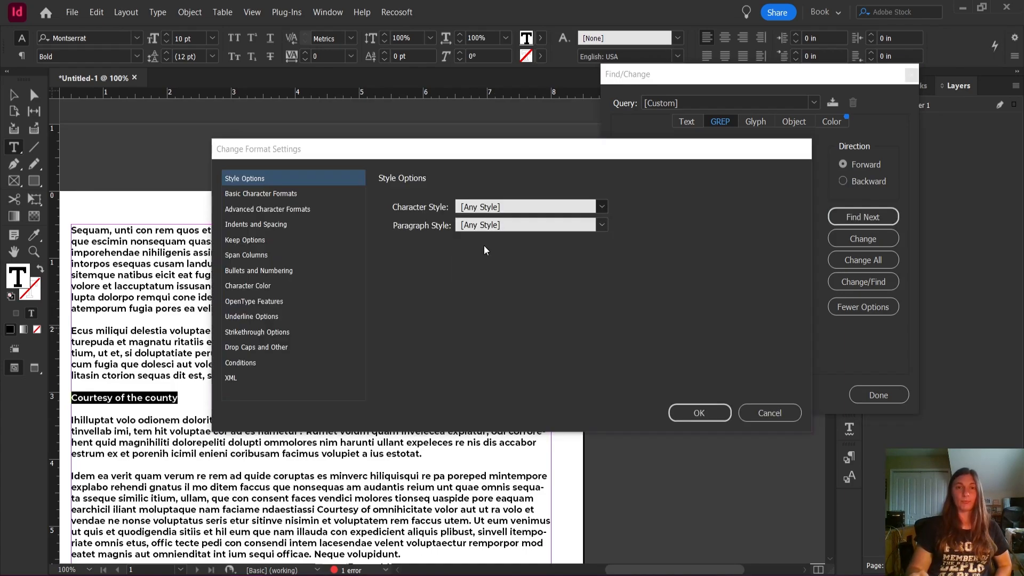
left_click(693, 413)
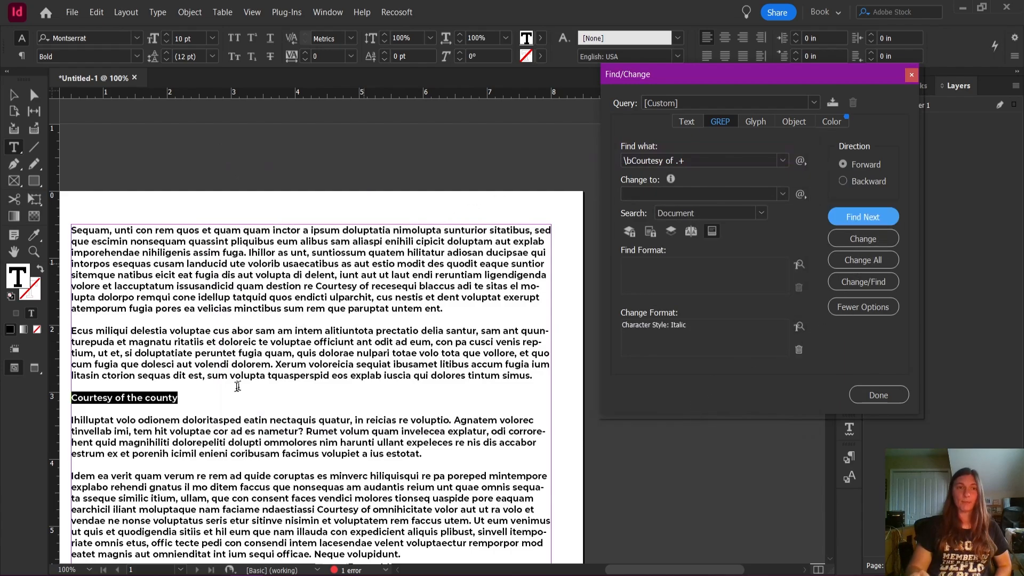
Step: Change the "Courtesy of the county" line to the Italic style and skip the mid-paragraph "Courtesy of omnihicitate" match
left_click(850, 244)
left_click(853, 220)
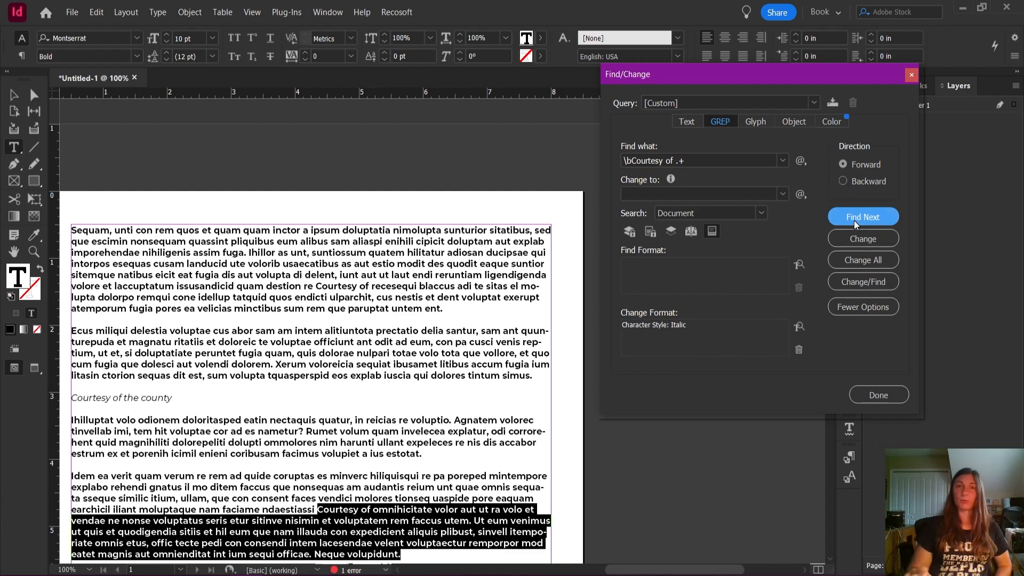
left_click(853, 220)
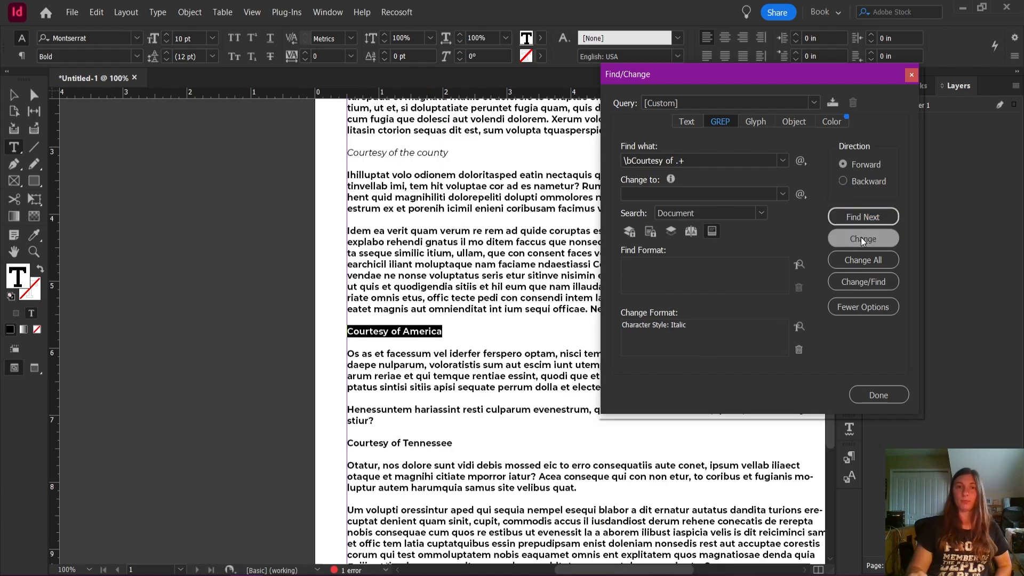
Step: Change the "Courtesy of America", "Courtesy of Tennessee" and "Courtesy of the President" matches to the Italic style, and close Find/Change
left_click(861, 237)
left_click(853, 219)
left_click(857, 240)
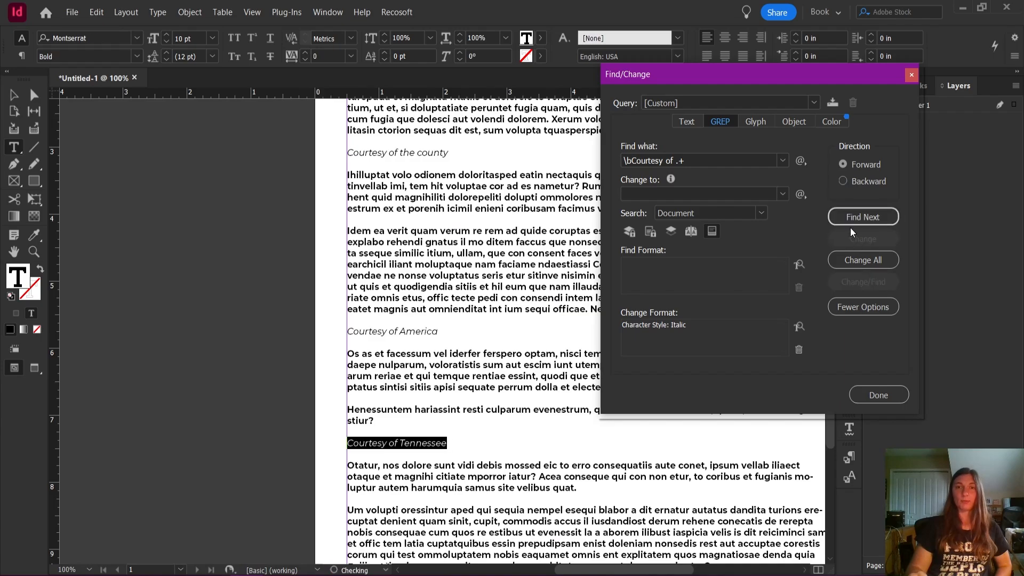
left_click(850, 224)
left_click(849, 238)
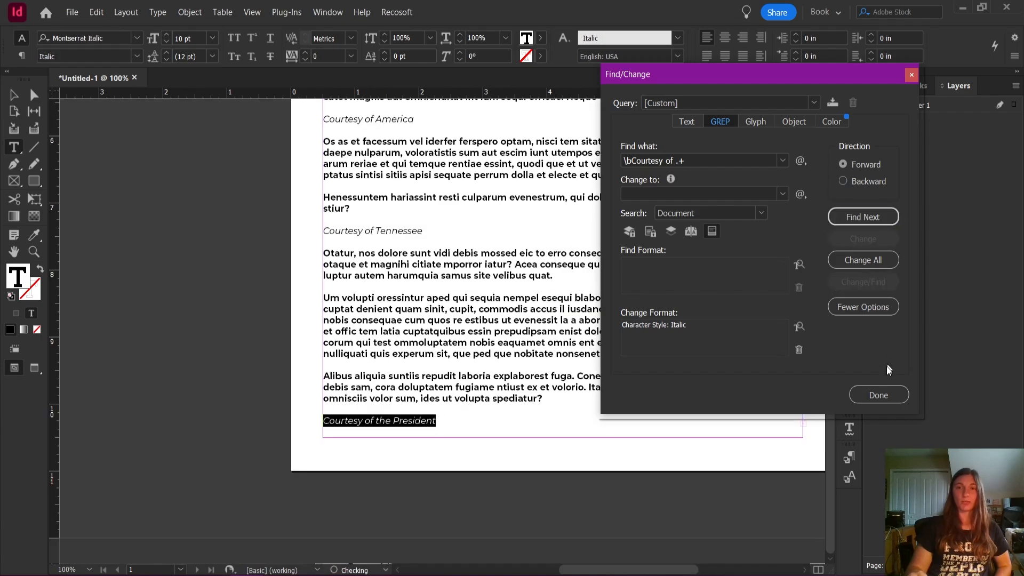
left_click(882, 399)
Step: Highlight the skipped "Courtesy of omnihicitate" passage inside its paragraph to check its formatting
scroll(560, 267, "up", 5)
left_click(538, 273)
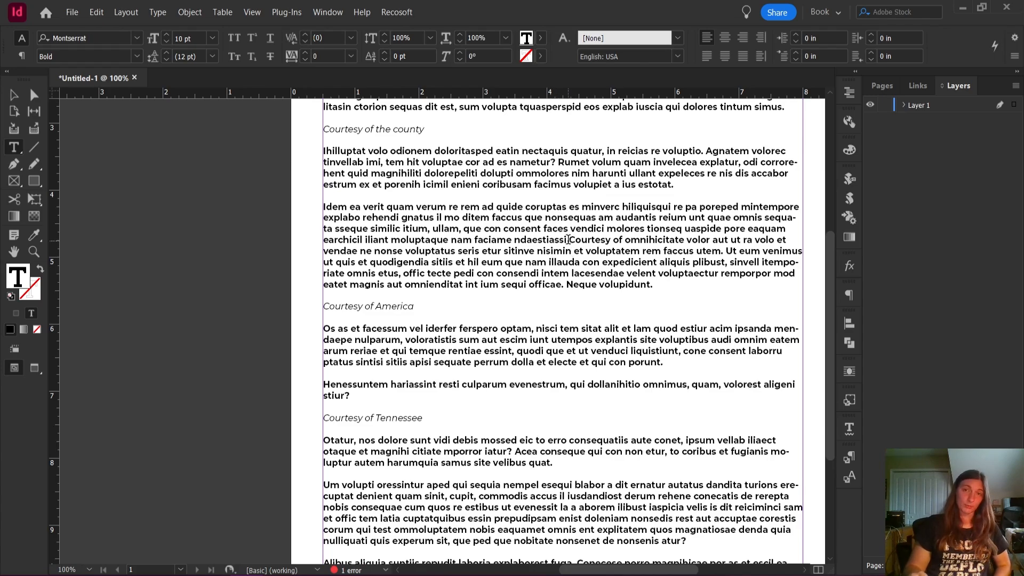
left_click_drag(570, 239, 634, 285)
left_click(624, 253)
Step: Review the standalone "Courtesy of" lines throughout the page, highlighting the "Courtesy of the county" line
scroll(514, 257, "down", 4)
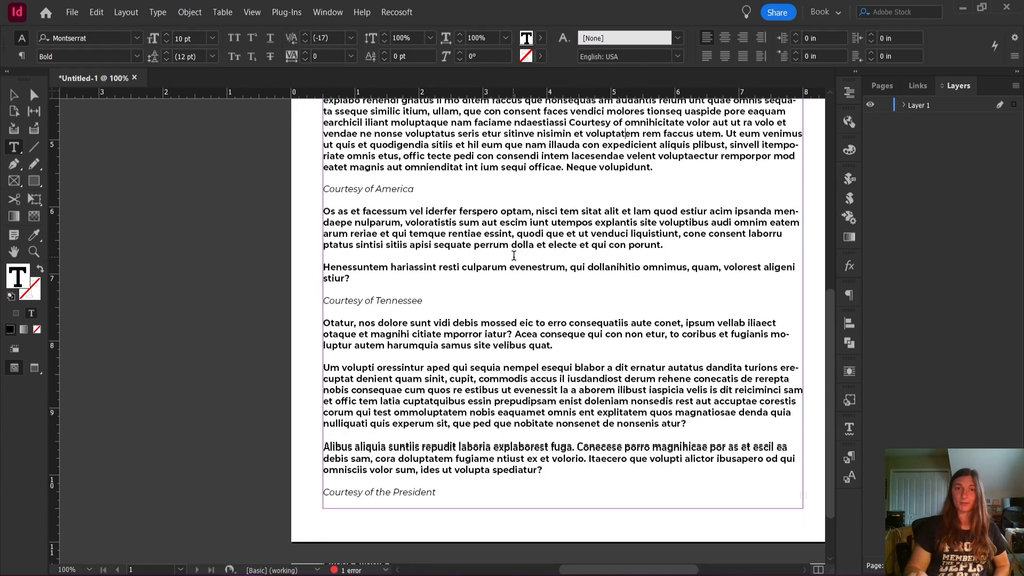
scroll(513, 258, "up", 4)
scroll(514, 257, "up", 4)
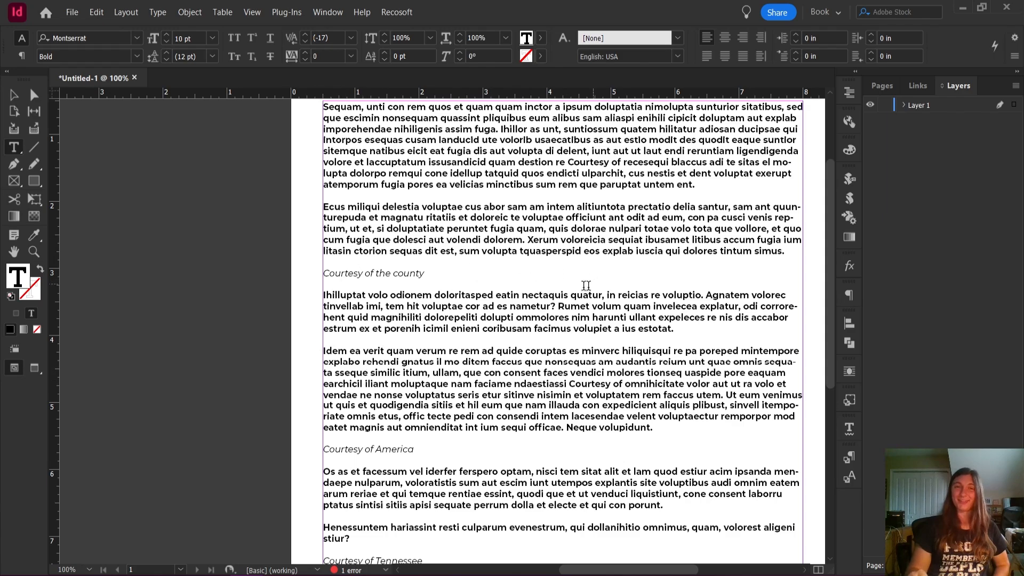
scroll(395, 283, "up", 3)
scroll(396, 283, "down", 4)
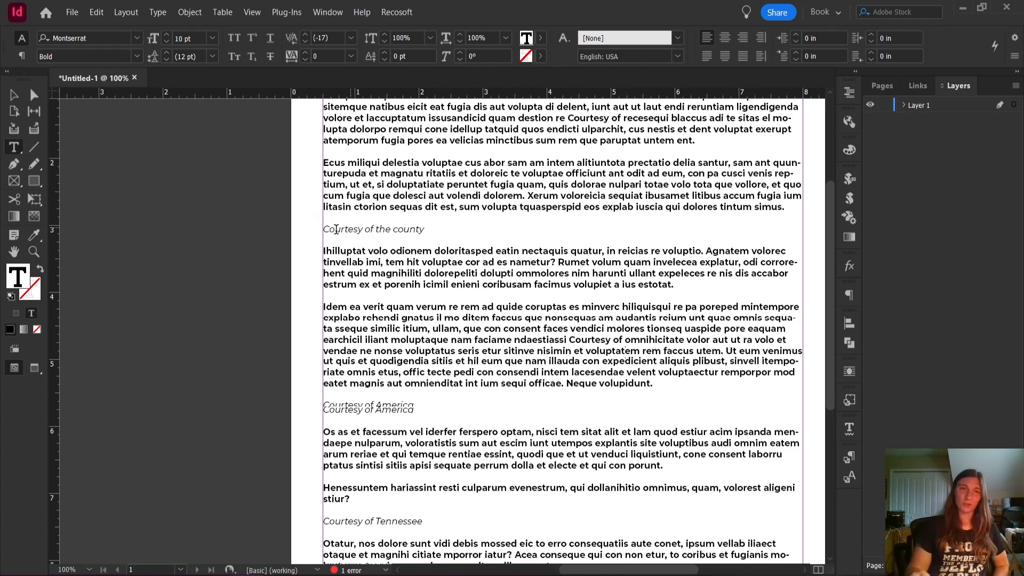
left_click_drag(321, 230, 439, 236)
left_click(426, 197)
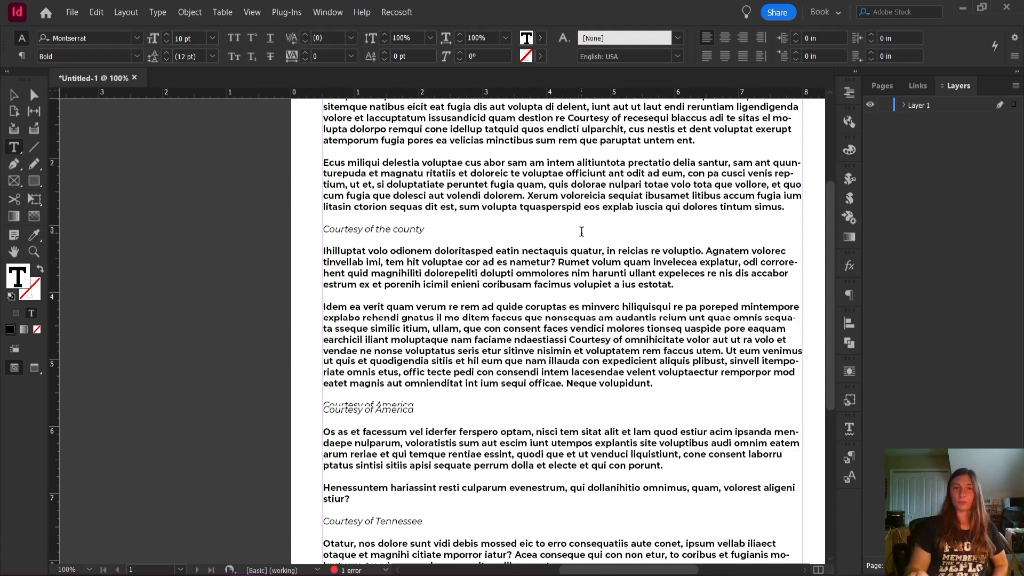
scroll(570, 217, "down", 4)
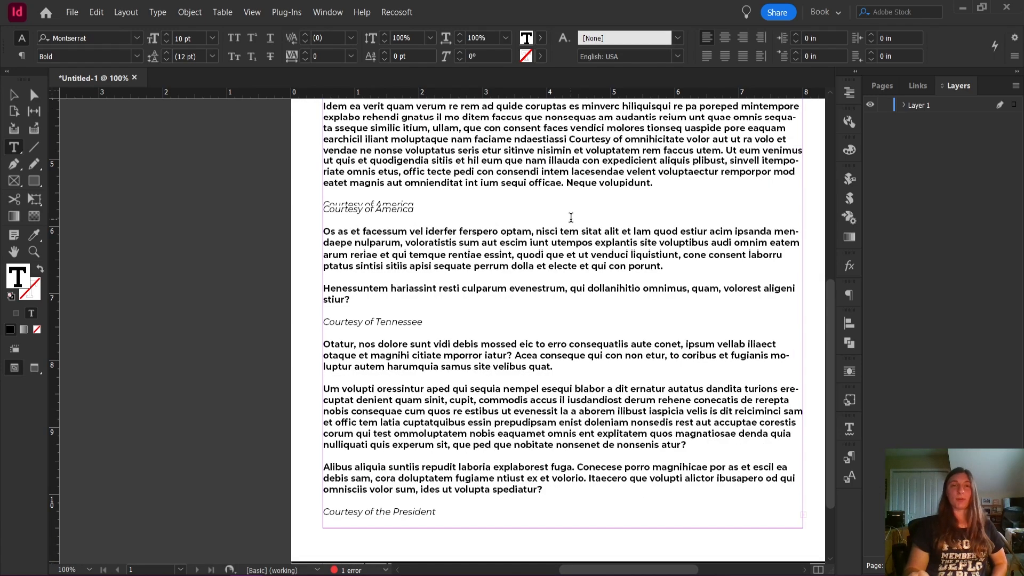